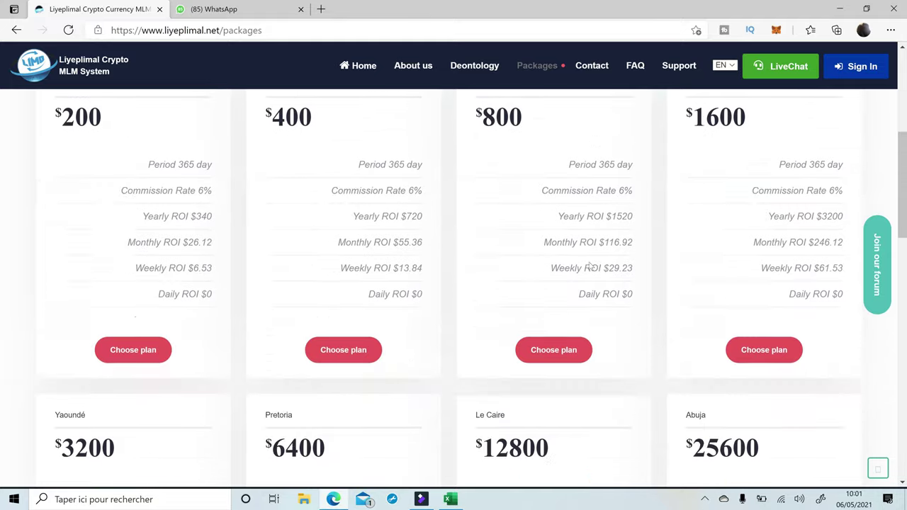
{"action": "scroll", "coordinate": [529, 386], "scroll_direction": "down", "scroll_amount": 2}
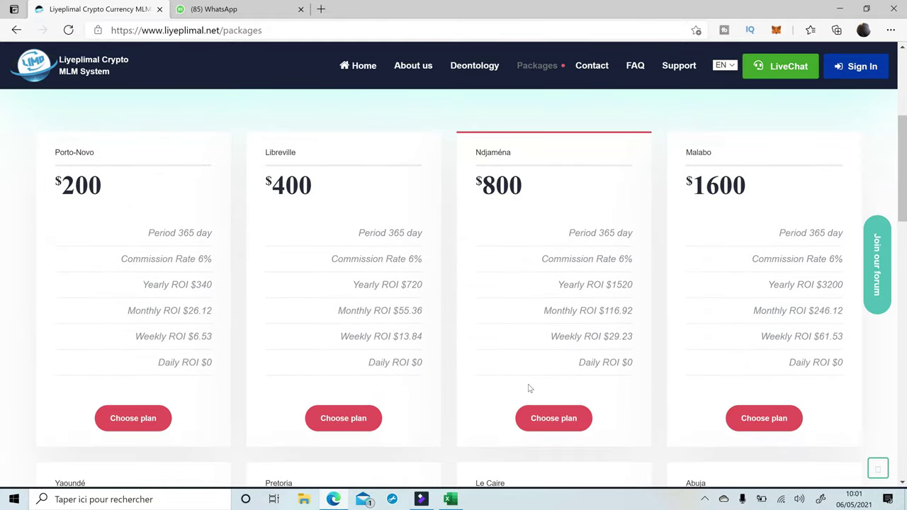
{"action": "scroll", "coordinate": [381, 377], "scroll_direction": "down", "scroll_amount": 5}
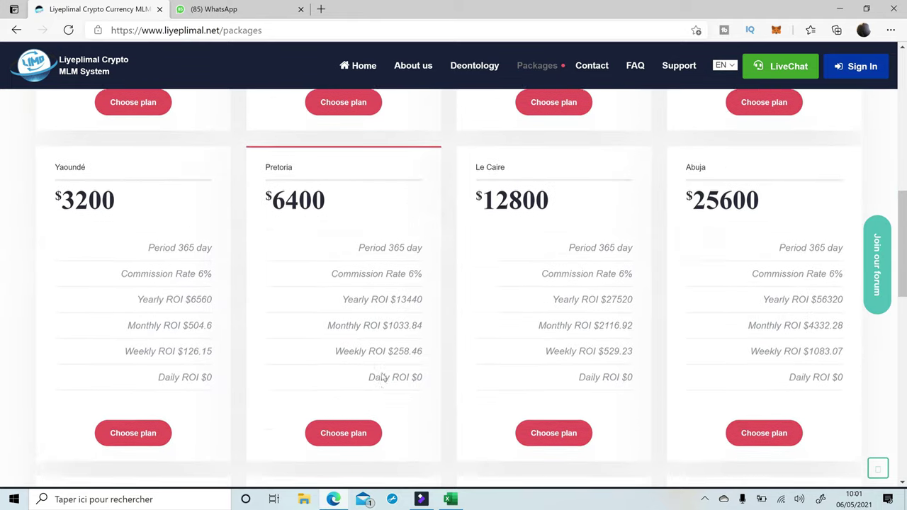
{"action": "scroll", "coordinate": [381, 376], "scroll_direction": "up", "scroll_amount": 6}
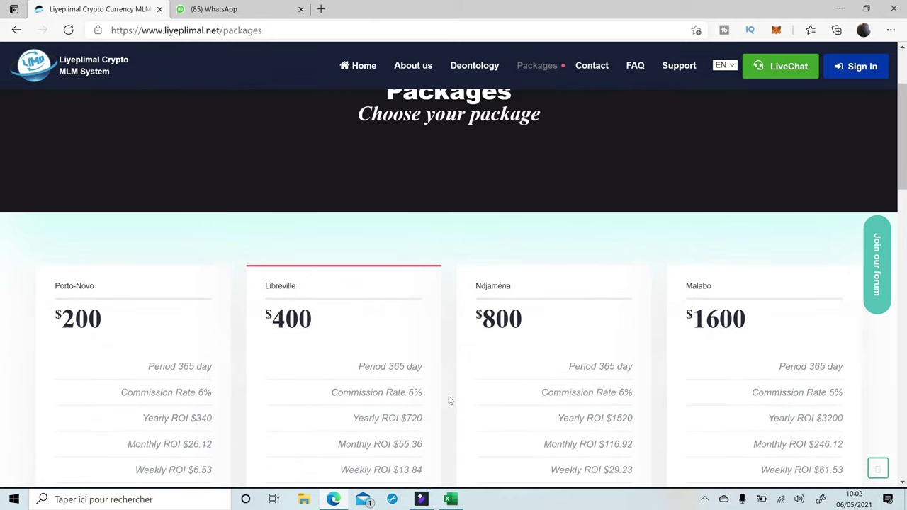
{"action": "scroll", "coordinate": [448, 400], "scroll_direction": "down", "scroll_amount": 2}
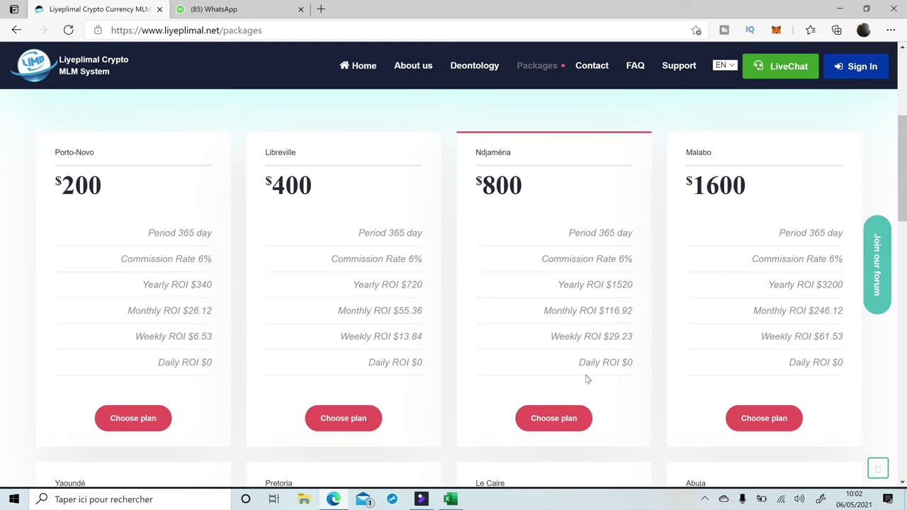
{"action": "scroll", "coordinate": [586, 380], "scroll_direction": "down", "scroll_amount": 2}
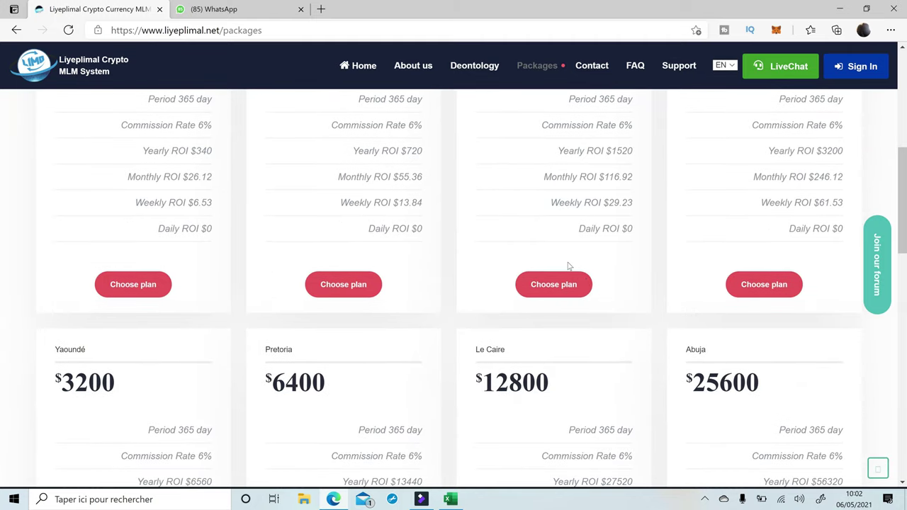
{"action": "scroll", "coordinate": [587, 328], "scroll_direction": "down", "scroll_amount": 2}
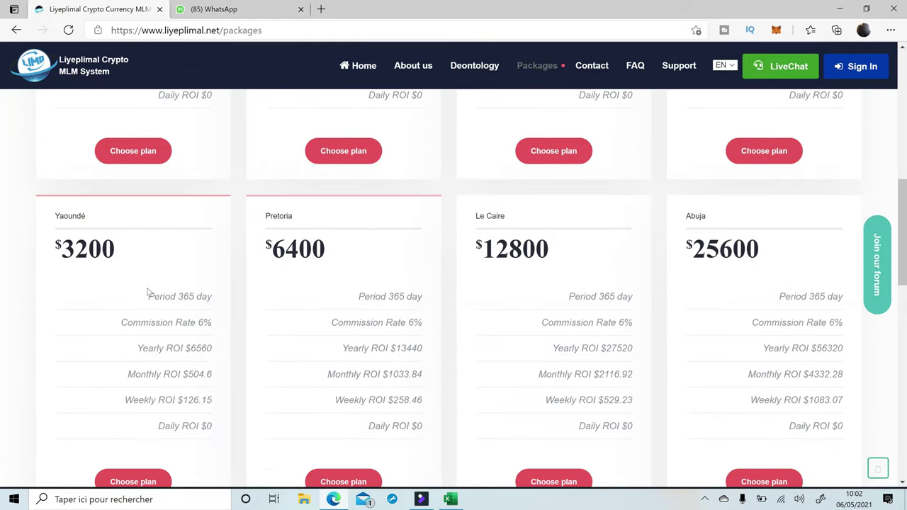
{"action": "scroll", "coordinate": [423, 246], "scroll_direction": "up", "scroll_amount": 5}
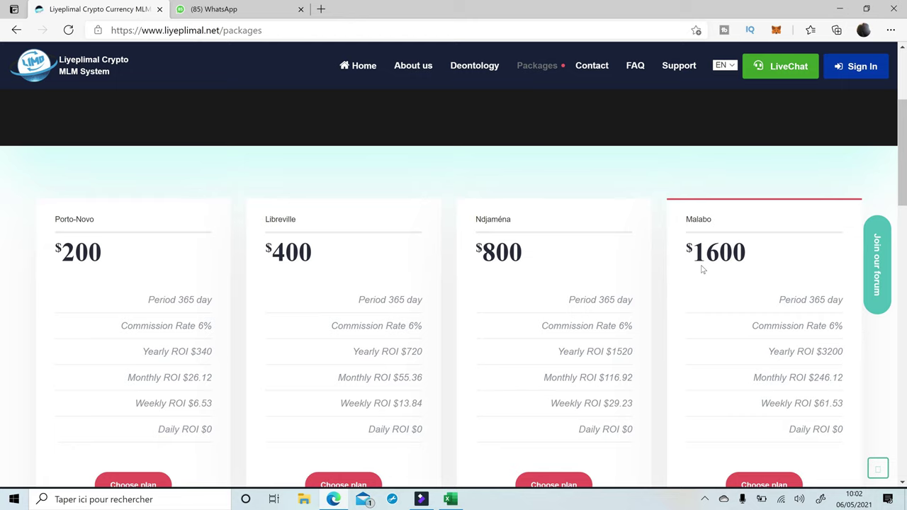
{"action": "scroll", "coordinate": [708, 258], "scroll_direction": "down", "scroll_amount": 1}
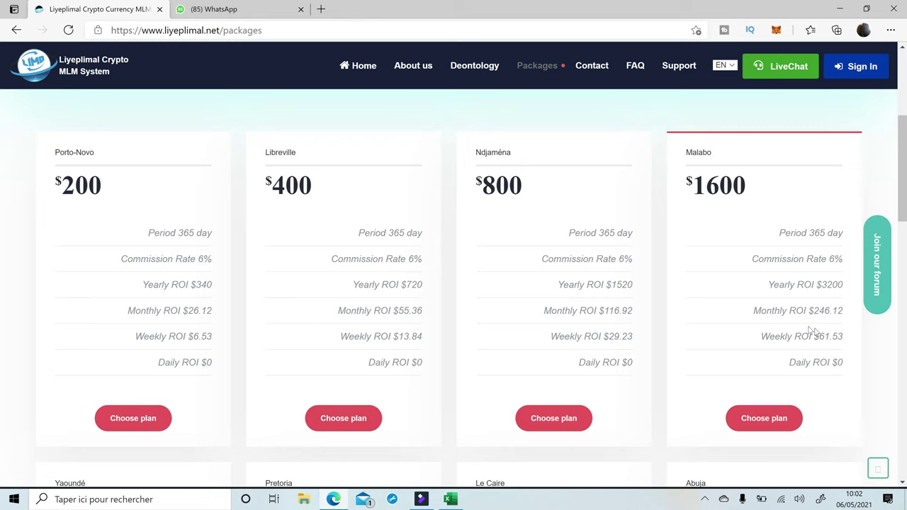
{"action": "scroll", "coordinate": [762, 346], "scroll_direction": "up", "scroll_amount": 3}
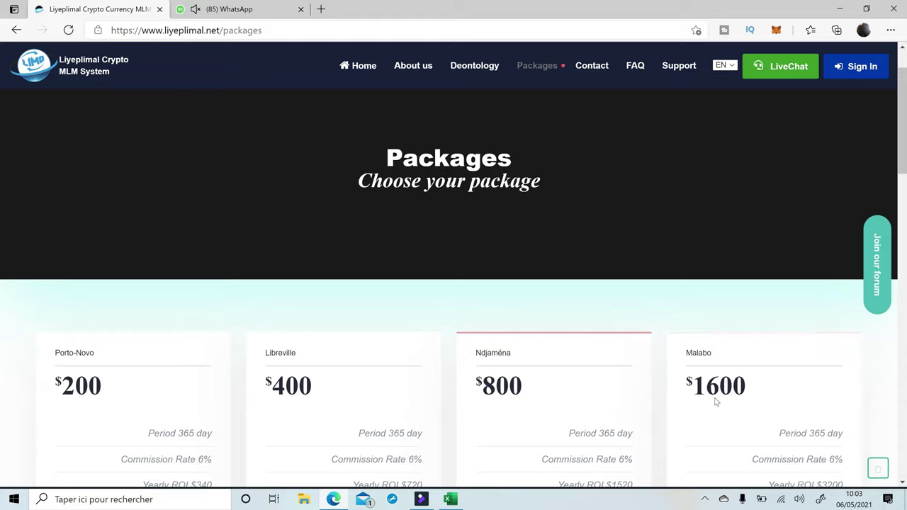
{"action": "scroll", "coordinate": [714, 401], "scroll_direction": "up", "scroll_amount": 1}
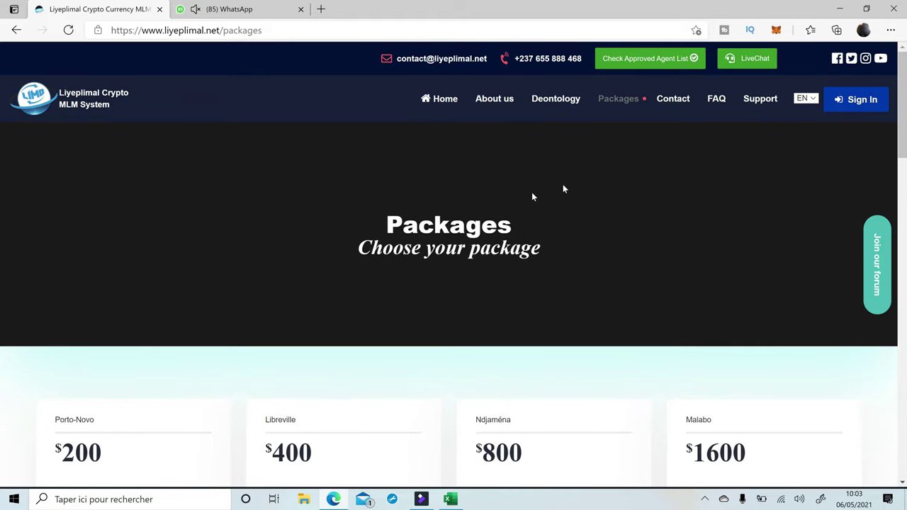
{"action": "scroll", "coordinate": [627, 248], "scroll_direction": "down", "scroll_amount": 10}
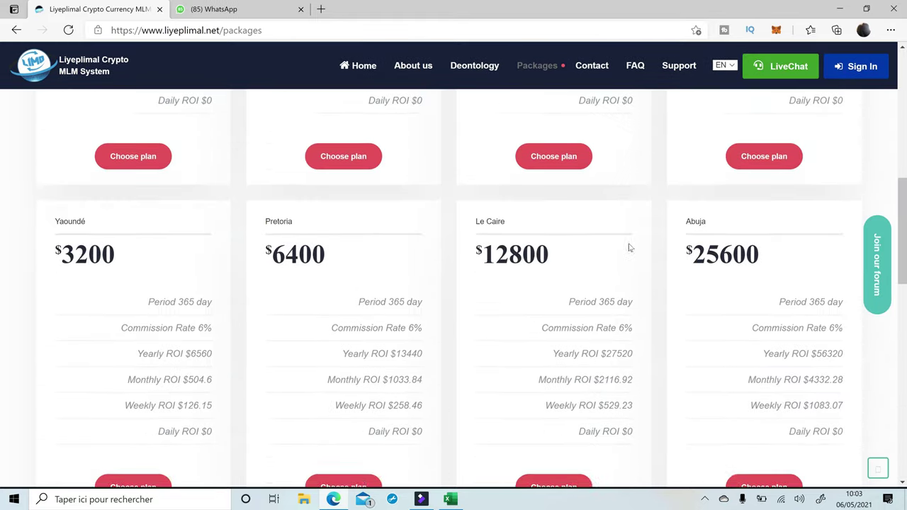
{"action": "scroll", "coordinate": [286, 229], "scroll_direction": "down", "scroll_amount": 5}
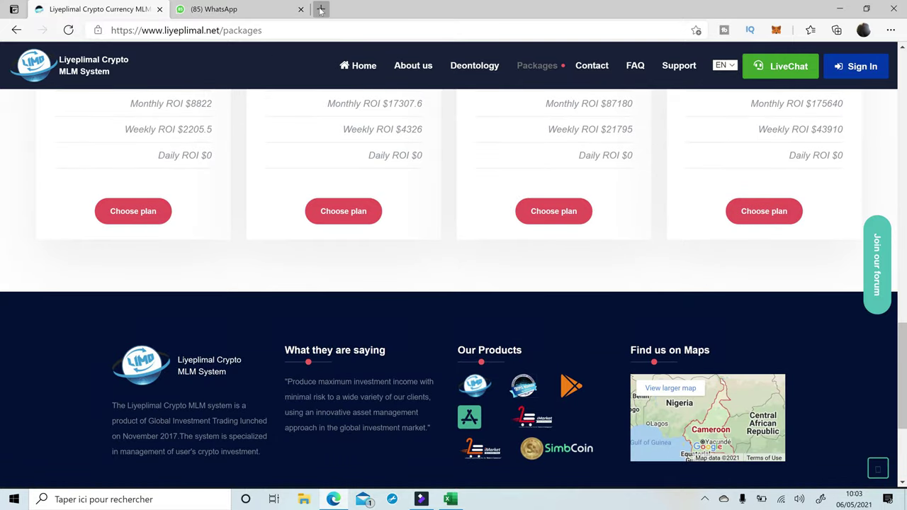
Open the pasted Liyeplimal referral registration link in a new Edge tab.
{"action": "left_click", "coordinate": [321, 9]}
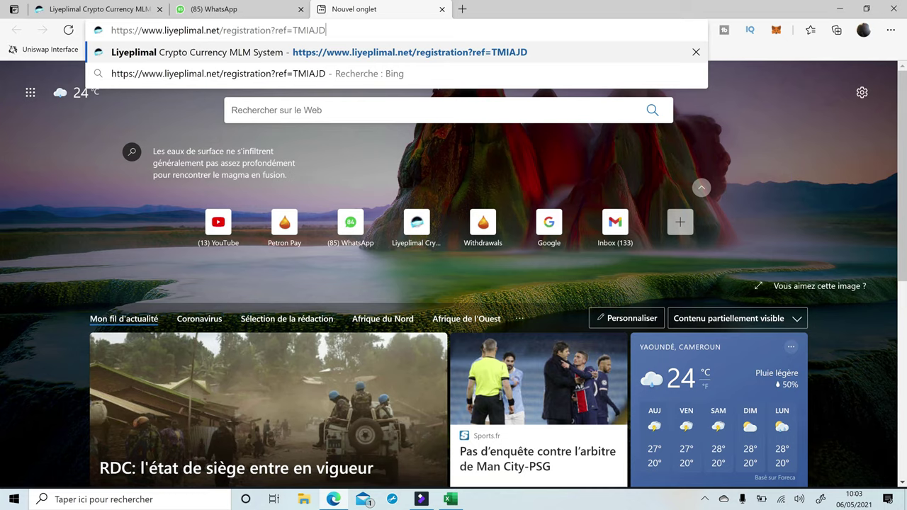
{"action": "left_click", "coordinate": [322, 53]}
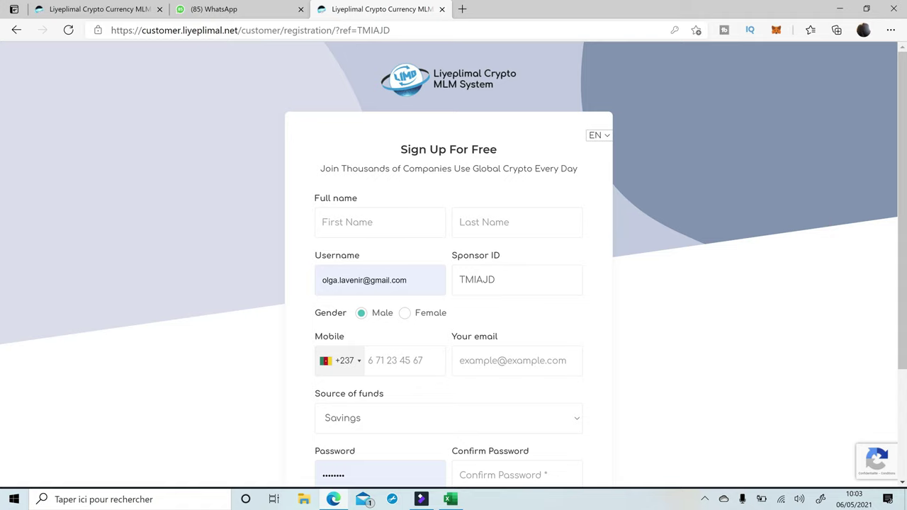
Fill the first name from autofill and type the member's last name.
{"action": "left_click", "coordinate": [380, 222]}
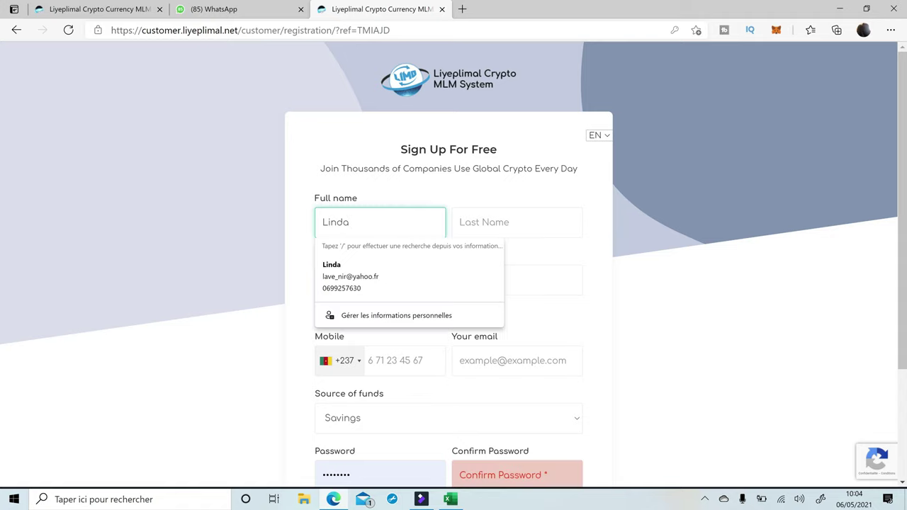
{"action": "left_click", "coordinate": [334, 262]}
{"action": "left_click", "coordinate": [516, 222]}
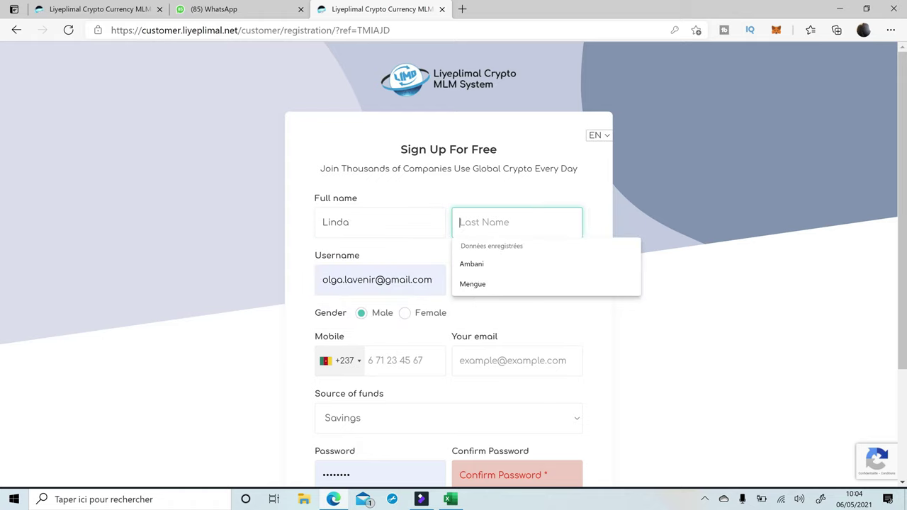
{"action": "type", "text": "%ENGUE"}
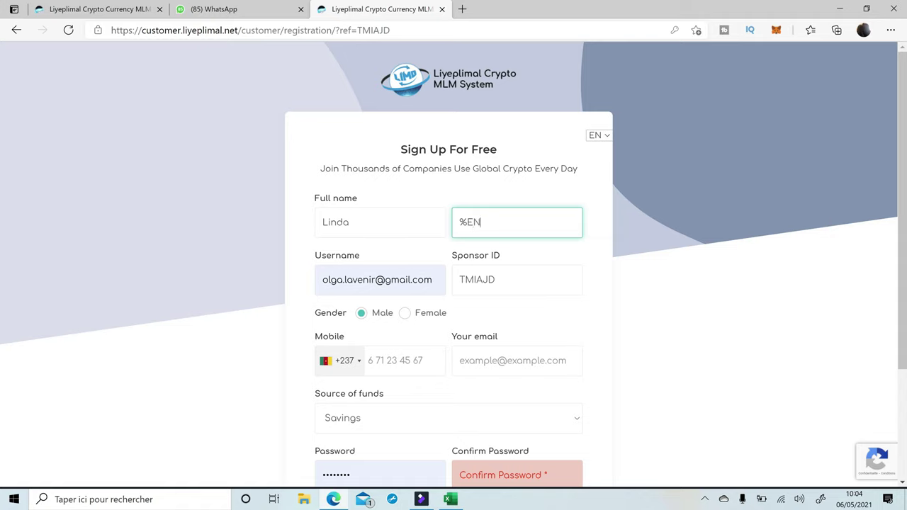
{"action": "key", "text": "BackSpace"}
{"action": "key", "text": "BackSpace"}
{"action": "key", "text": "BackSpace"}
{"action": "key", "text": "BackSpace"}
{"action": "key", "text": "BackSpace"}
{"action": "key", "text": "BackSpace"}
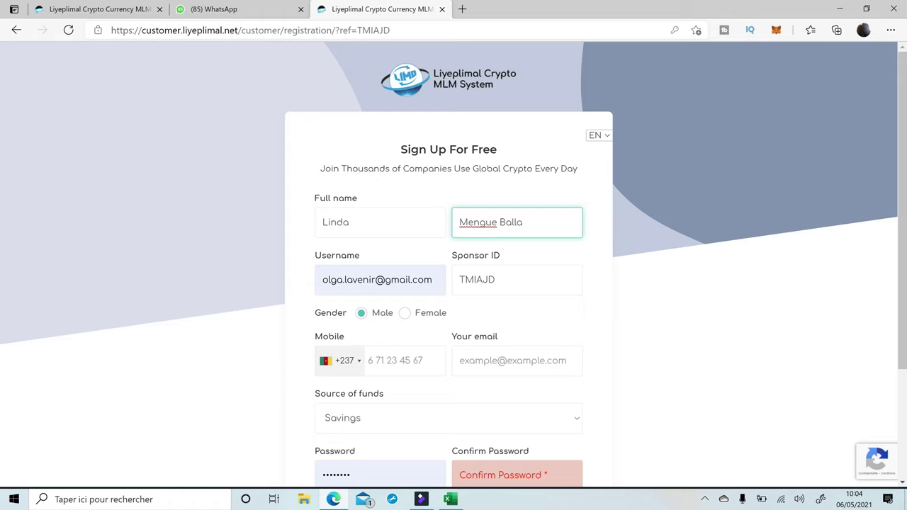
{"action": "left_click", "coordinate": [356, 236]}
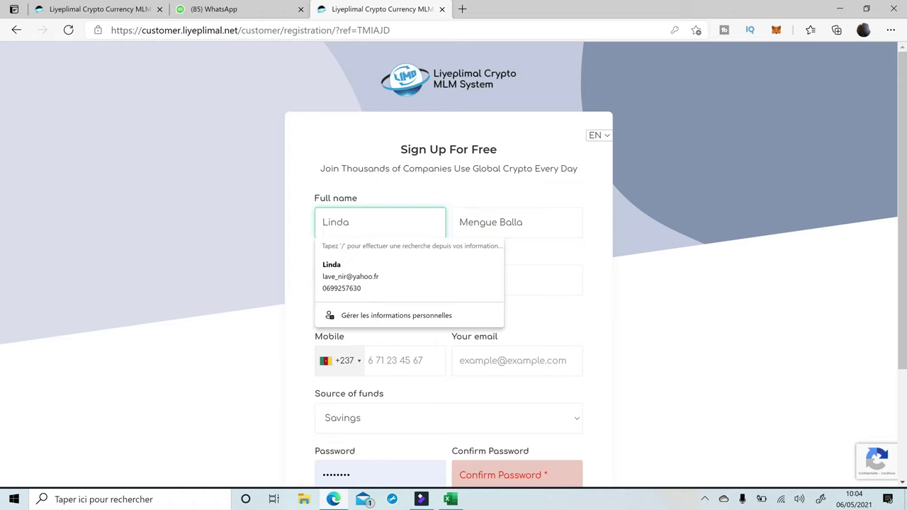
{"action": "key", "text": "Tab"}
Clear the prefilled text from the Username field.
{"action": "left_click", "coordinate": [434, 280]}
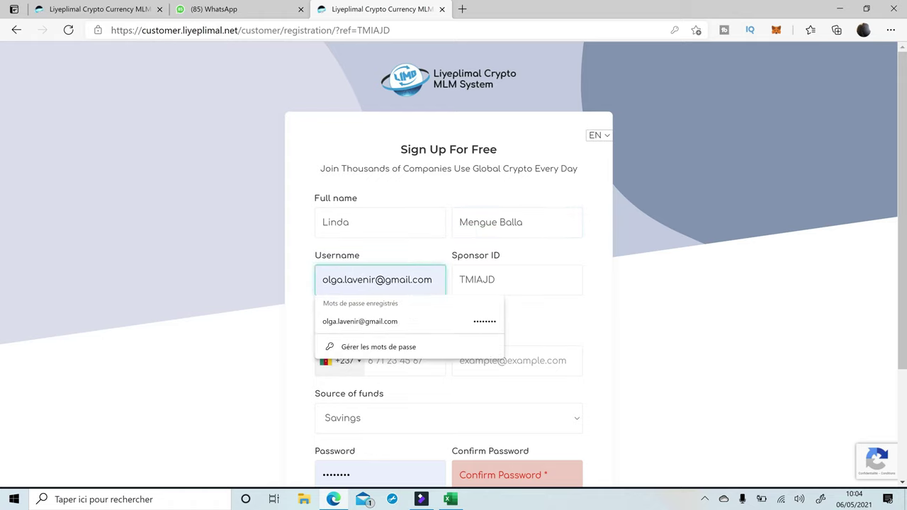
{"action": "left_click_drag", "start_coordinate": [434, 280], "coordinate": [291, 289]}
{"action": "key", "text": "BackSpace"}
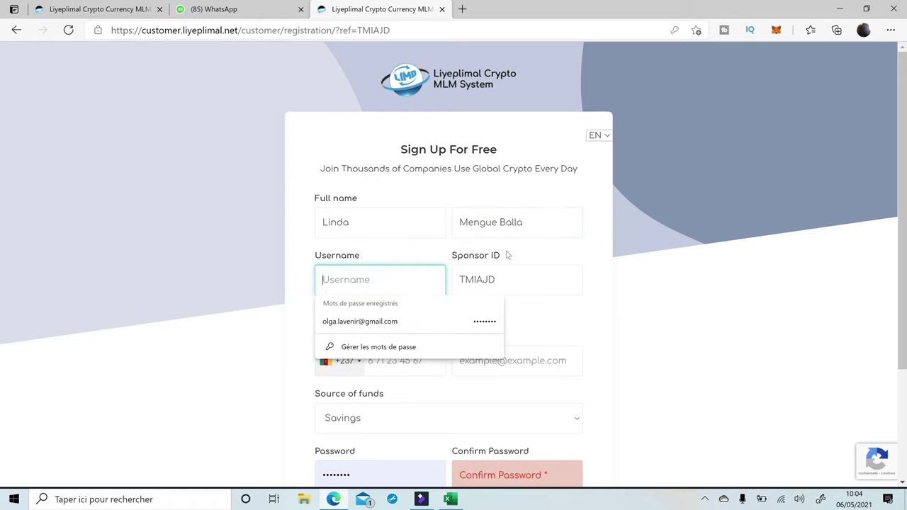
{"action": "left_click", "coordinate": [530, 257]}
Enter a new username and set the gender to Female.
{"action": "scroll", "coordinate": [314, 202], "scroll_direction": "down", "scroll_amount": 2}
{"action": "left_click", "coordinate": [324, 146]}
{"action": "scroll", "coordinate": [454, 255], "scroll_direction": "up", "scroll_amount": 1}
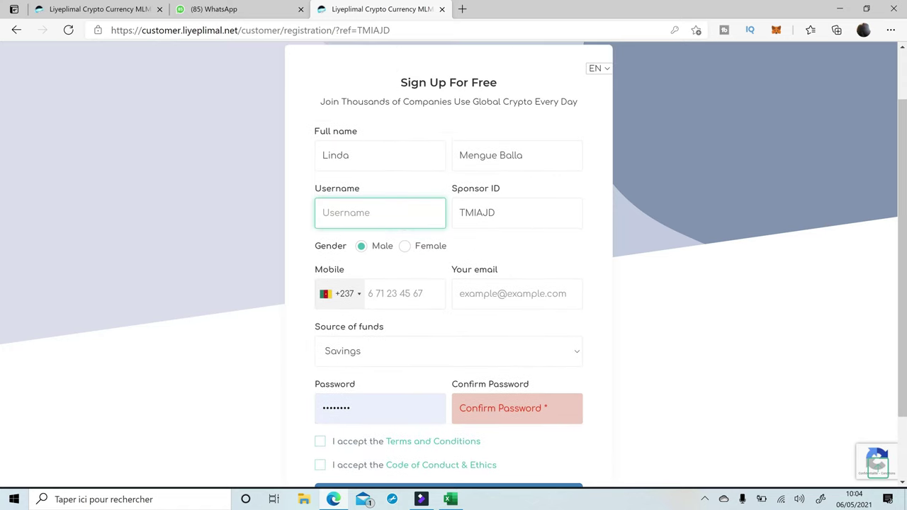
{"action": "left_click", "coordinate": [405, 247]}
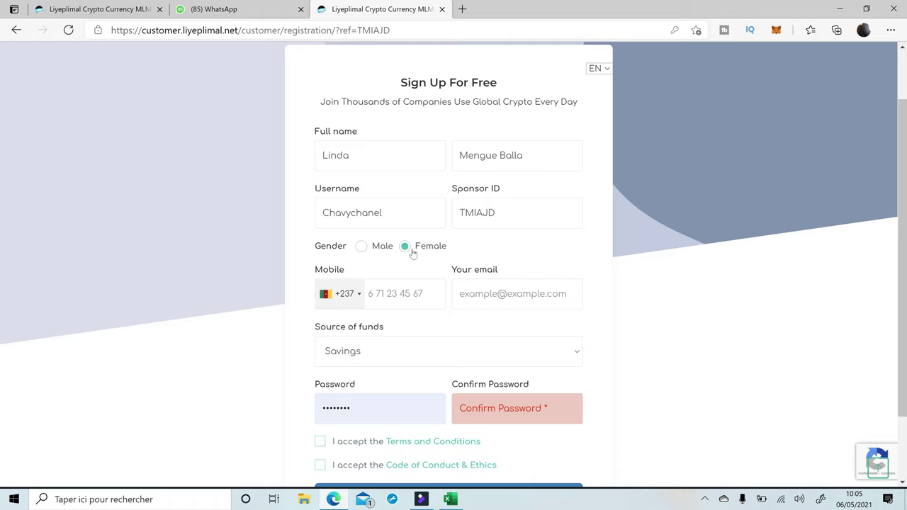
Enter the mobile number, keeping the +237 country dialling code.
{"action": "scroll", "coordinate": [418, 265], "scroll_direction": "down", "scroll_amount": 2}
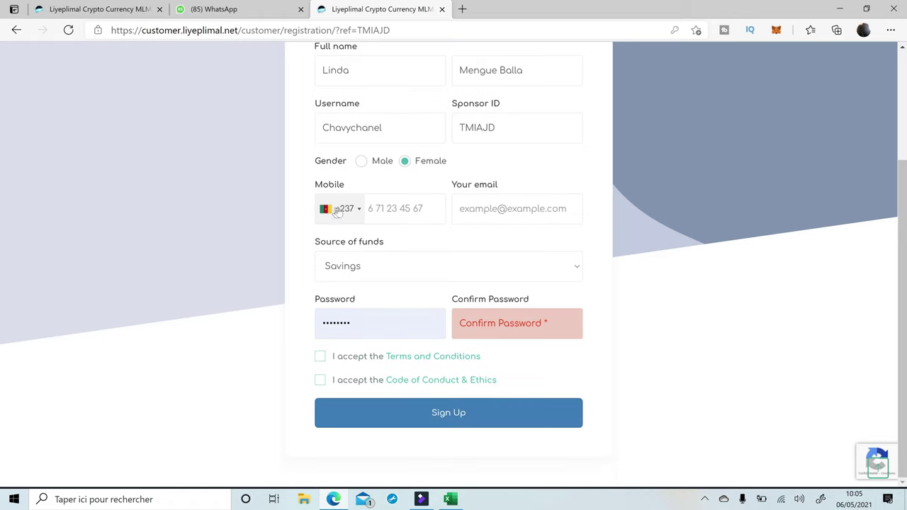
{"action": "left_click", "coordinate": [386, 208]}
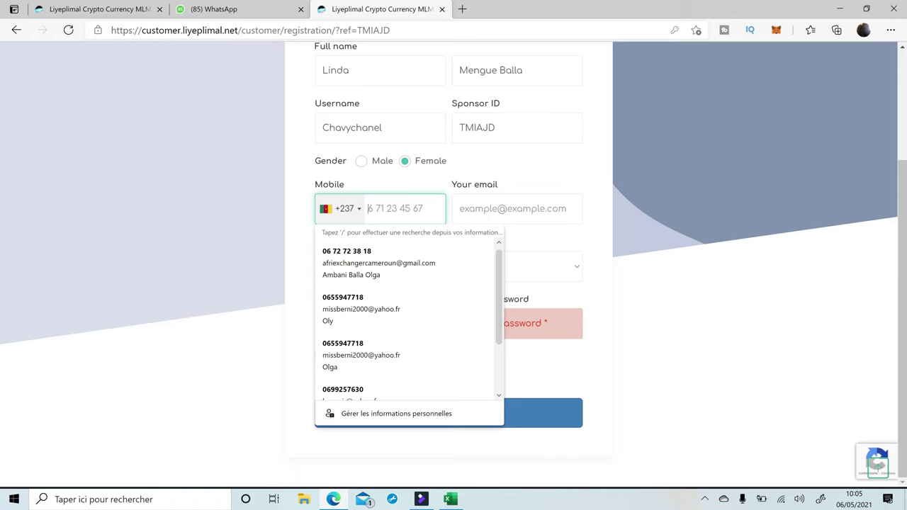
{"action": "type", "text": "6"}
{"action": "left_click", "coordinate": [358, 221]}
{"action": "scroll", "coordinate": [359, 283], "scroll_direction": "down", "scroll_amount": 8}
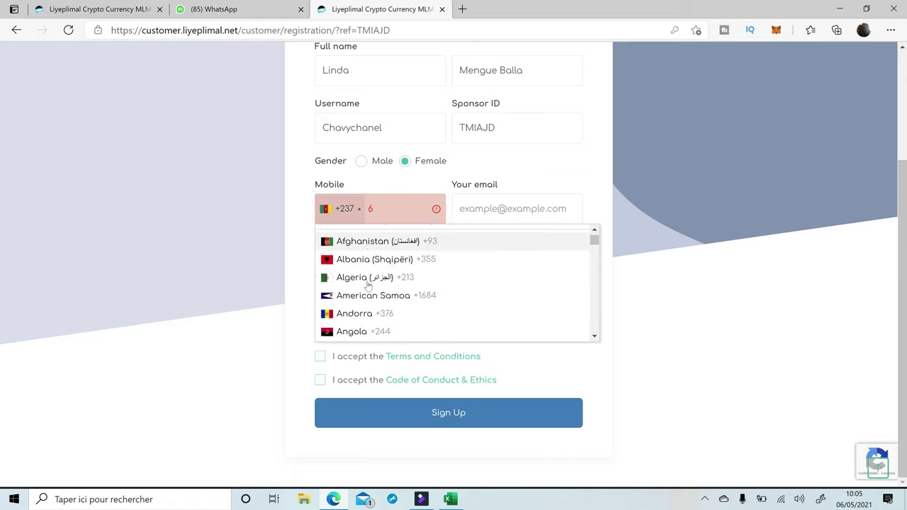
{"action": "left_click", "coordinate": [394, 209]}
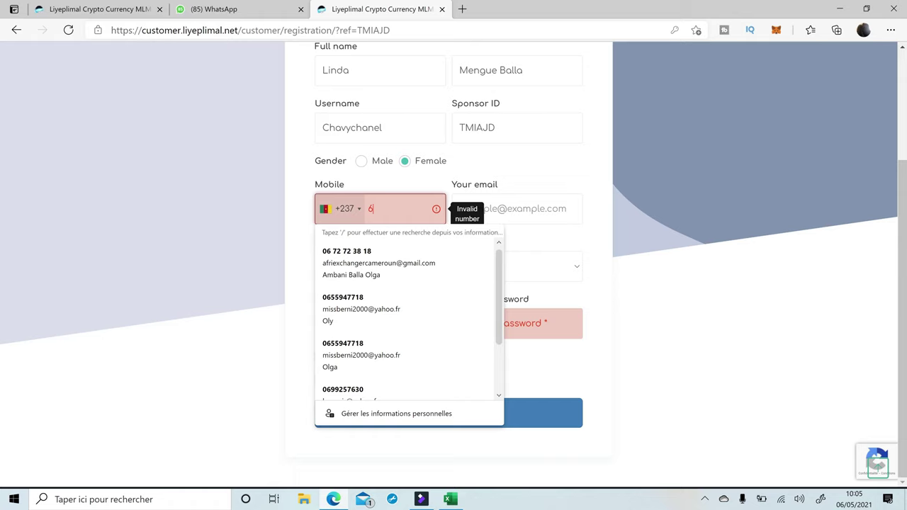
{"action": "scroll", "coordinate": [383, 242], "scroll_direction": "down", "scroll_amount": 1}
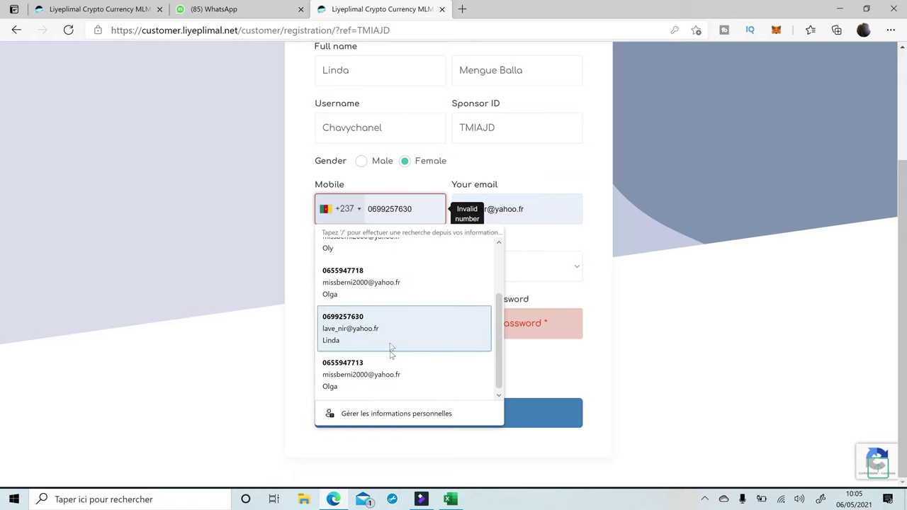
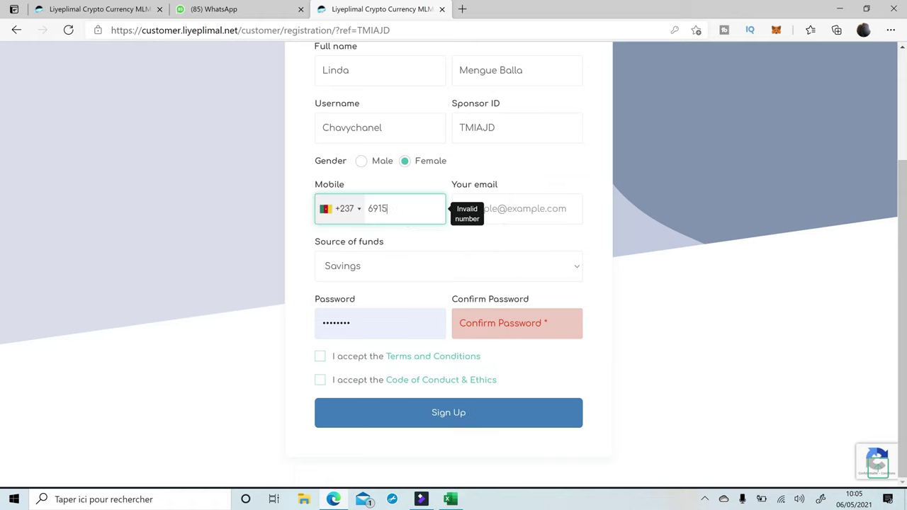
Type the applicant's Yahoo e-mail address into the Your email field.
{"action": "left_click", "coordinate": [517, 209]}
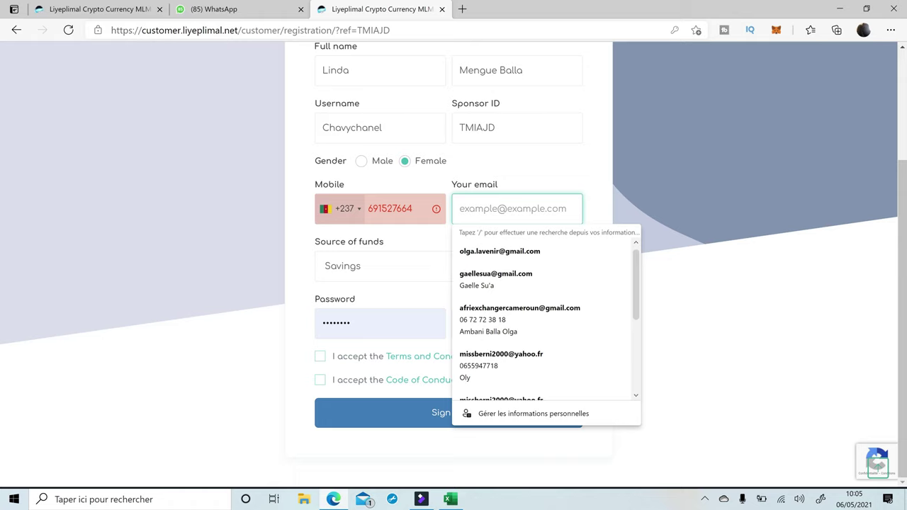
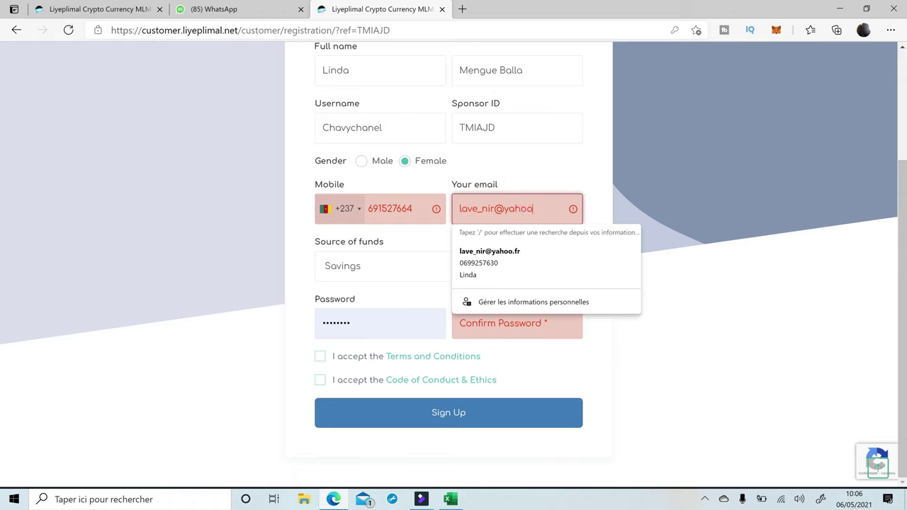
Swap the already-used mobile number's digits for a different mobile number.
{"action": "left_click", "coordinate": [557, 176]}
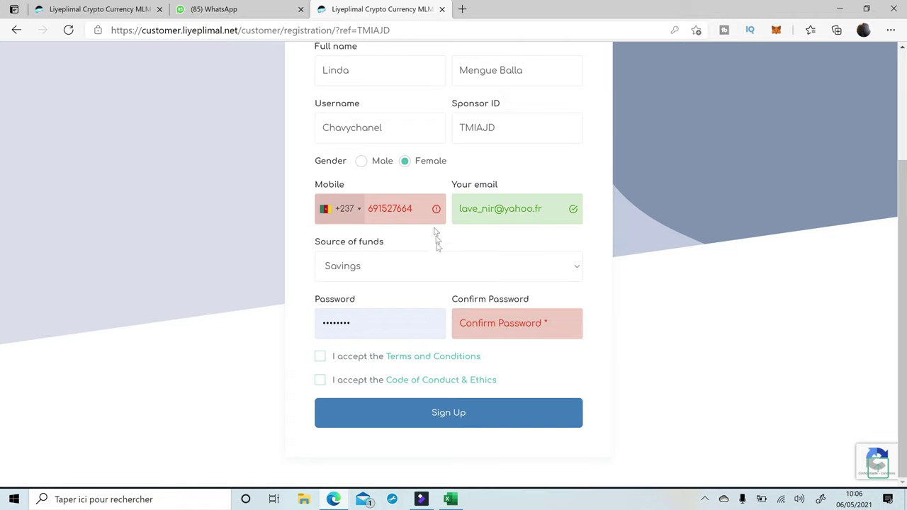
{"action": "mouse_move", "coordinate": [436, 208]}
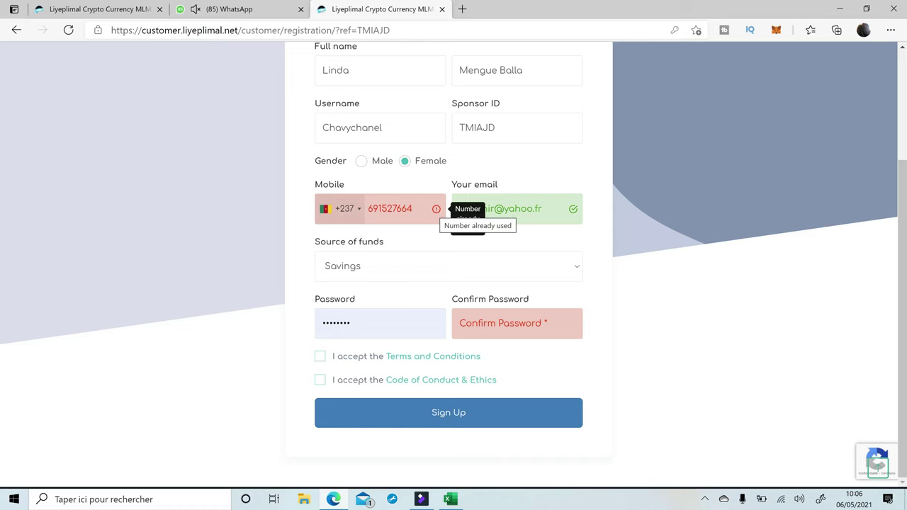
{"action": "left_click_drag", "start_coordinate": [413, 209], "coordinate": [372, 208]}
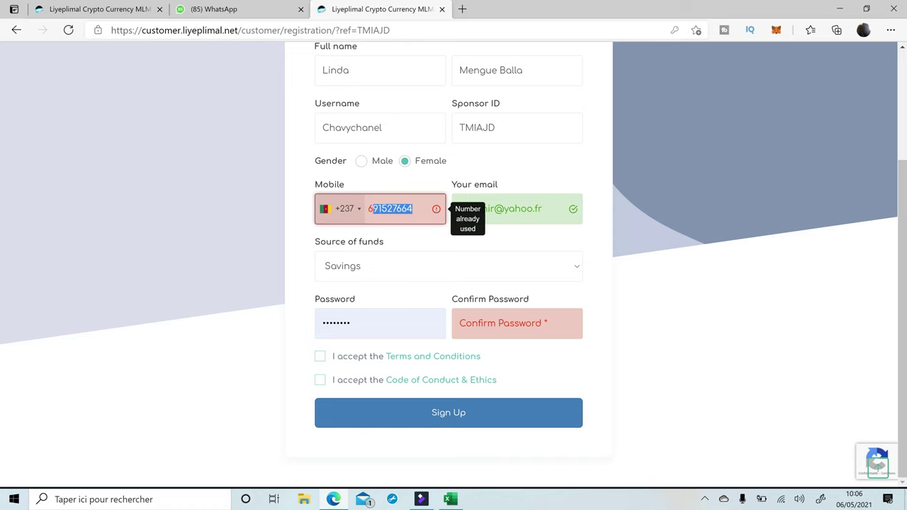
{"action": "key", "text": "BackSpace"}
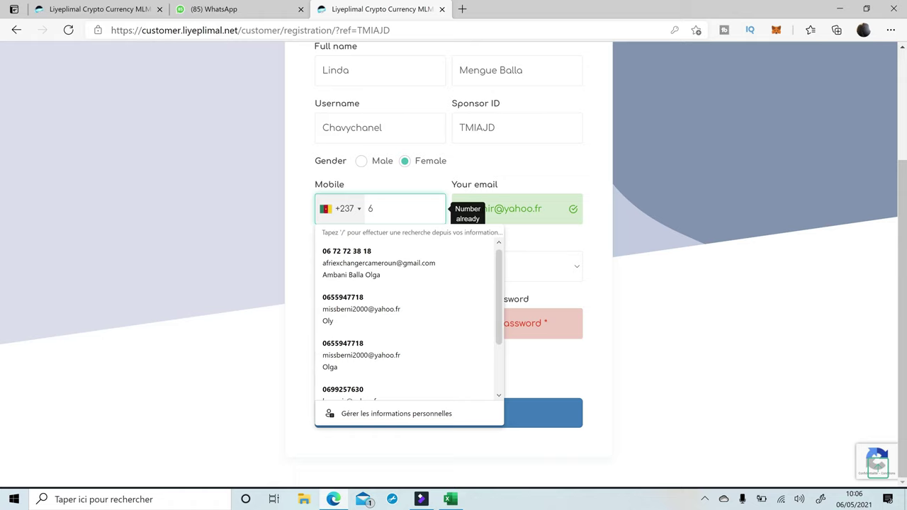
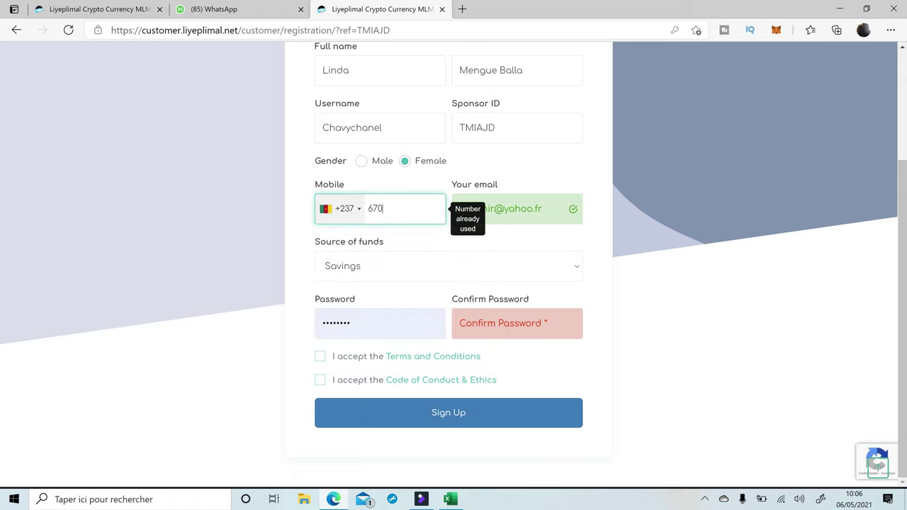
Keep Savings as source of funds, clear the password, and accept the Code of Conduct.
{"action": "left_click", "coordinate": [370, 270]}
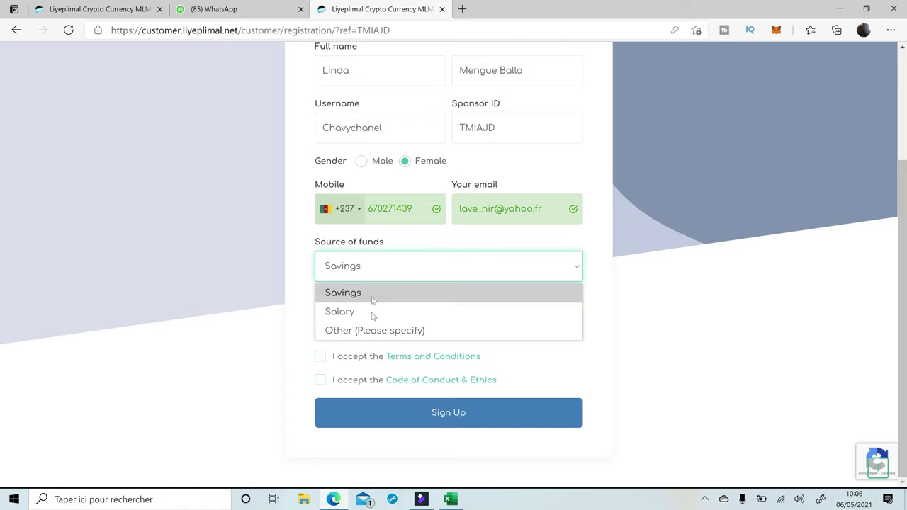
{"action": "left_click", "coordinate": [365, 264]}
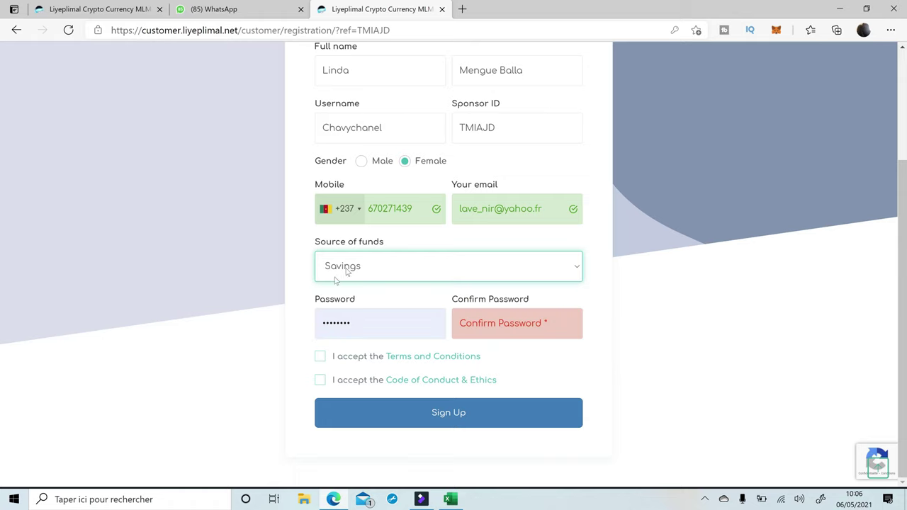
{"action": "double_click", "coordinate": [376, 323]}
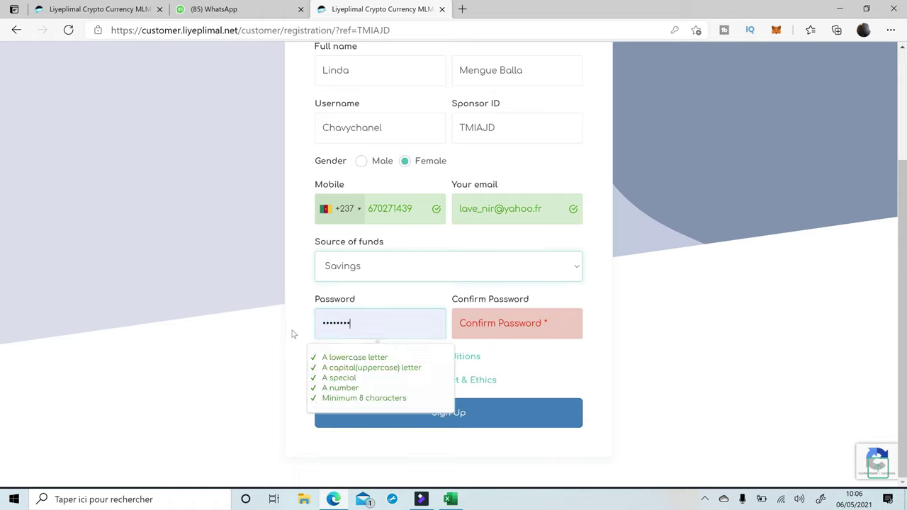
{"action": "key", "text": "BackSpace"}
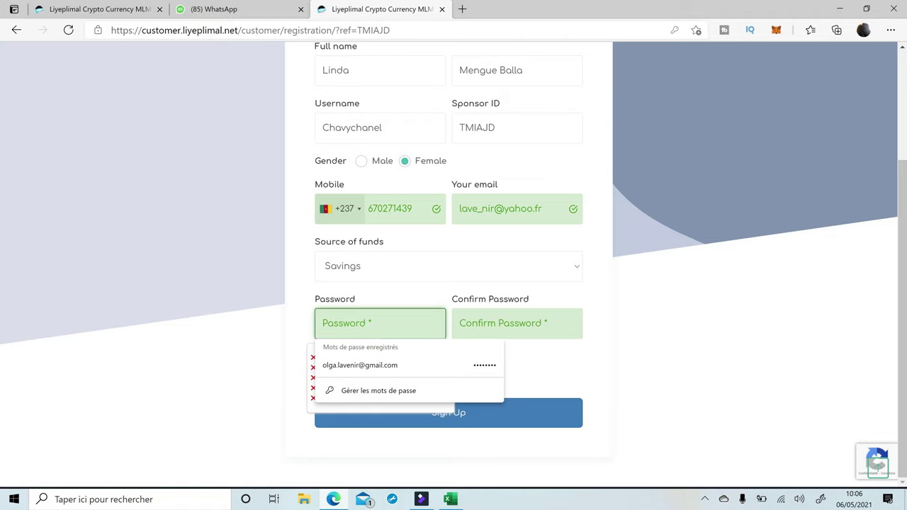
{"action": "left_click", "coordinate": [542, 357]}
{"action": "left_click", "coordinate": [320, 381]}
{"action": "left_click", "coordinate": [380, 323]}
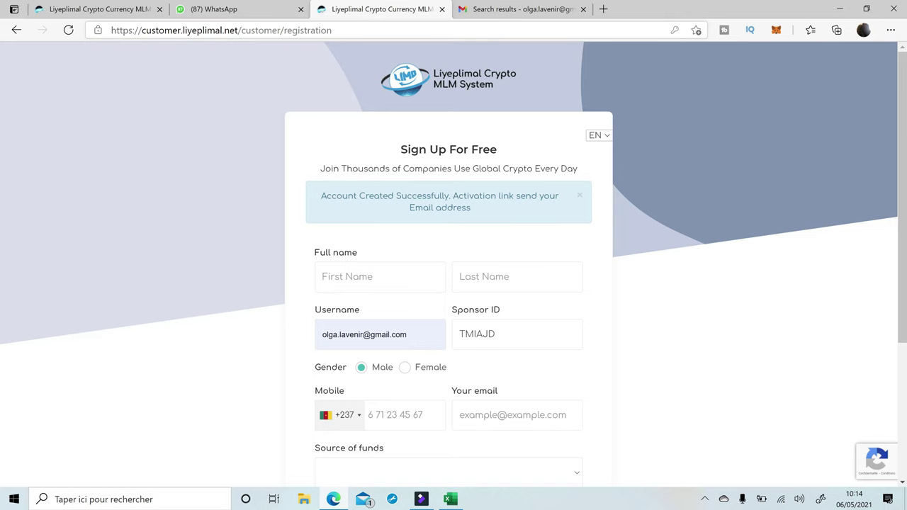
Open the customer login page from the main site and replace the prefilled username.
{"action": "left_click", "coordinate": [104, 12]}
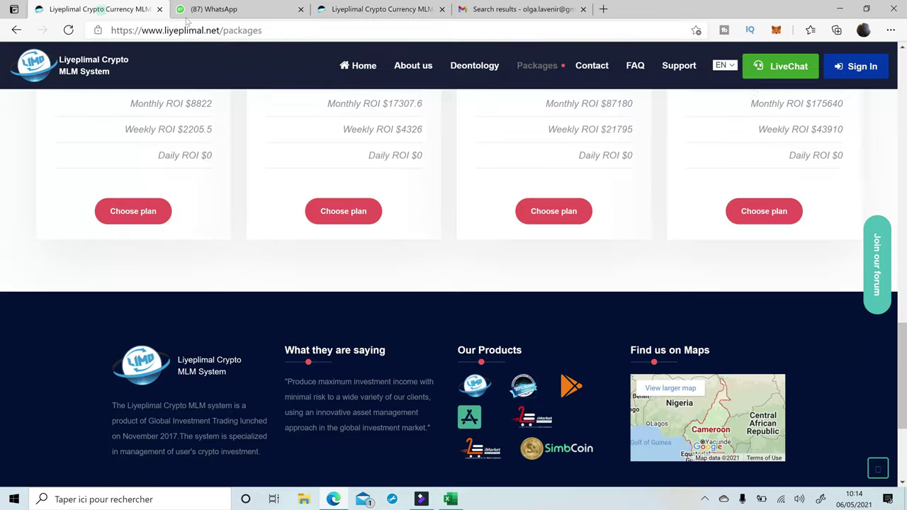
{"action": "left_click", "coordinate": [853, 65]}
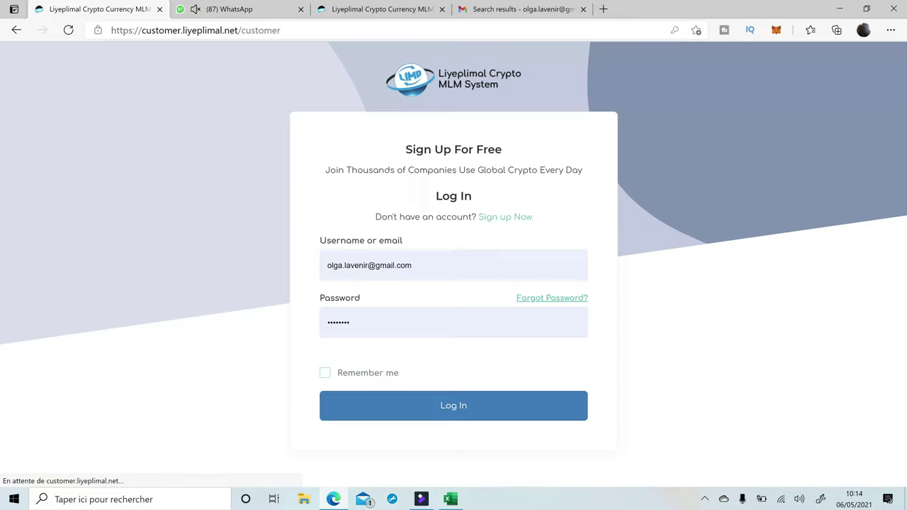
{"action": "left_click", "coordinate": [431, 268]}
{"action": "left_click_drag", "start_coordinate": [432, 267], "coordinate": [301, 275]}
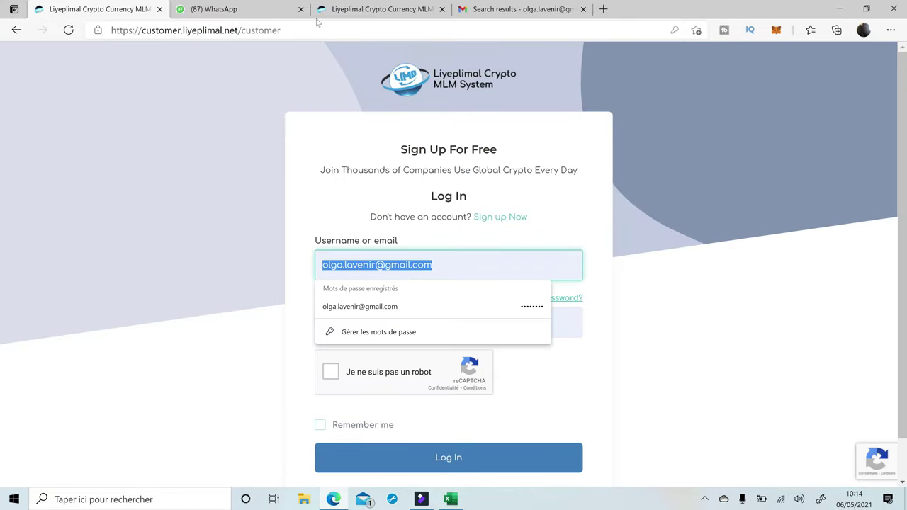
{"action": "left_click", "coordinate": [367, 7]}
{"action": "left_click", "coordinate": [103, 7]}
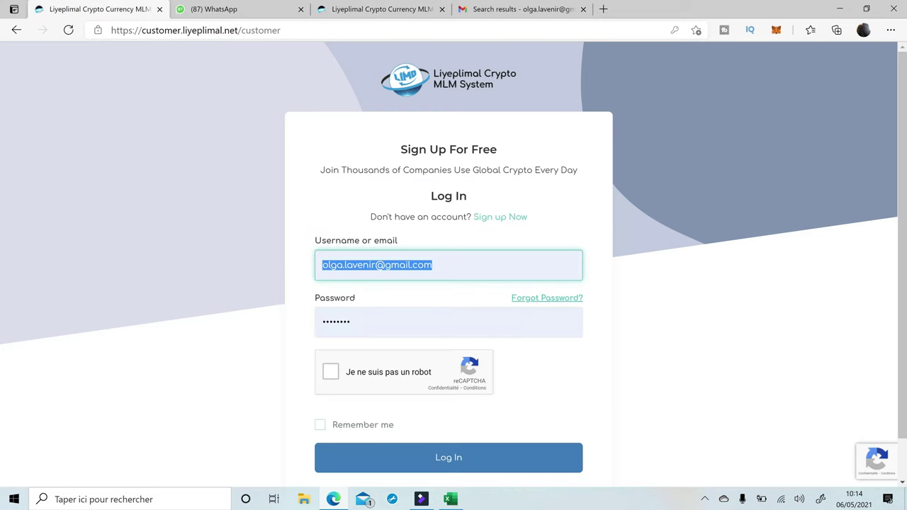
{"action": "type", "text": "c"}
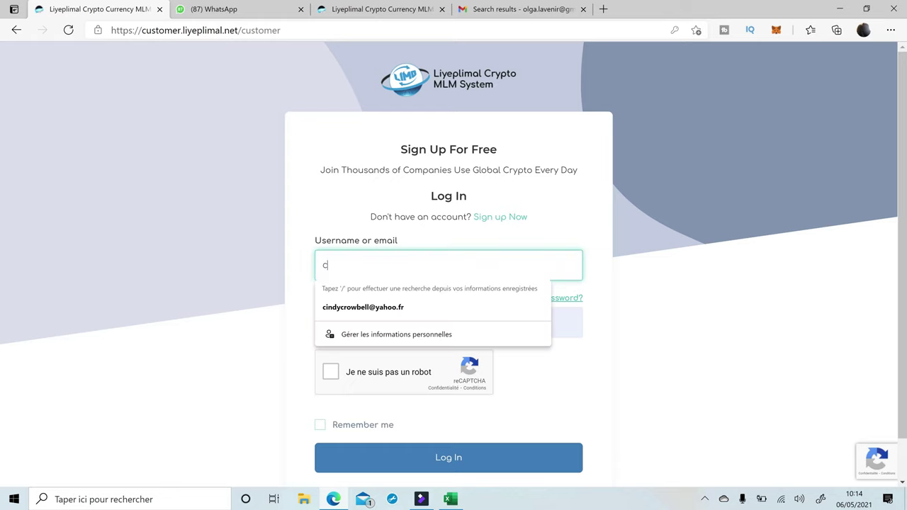
Log in using the saved e-mail and the account password after passing reCAPTCHA.
{"action": "left_click", "coordinate": [378, 309]}
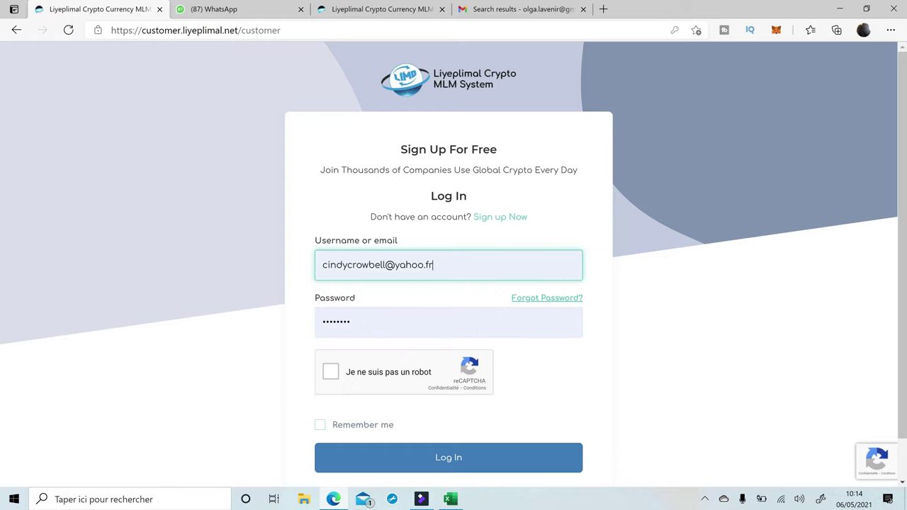
{"action": "key", "text": "Tab"}
{"action": "type", "text": "••"}
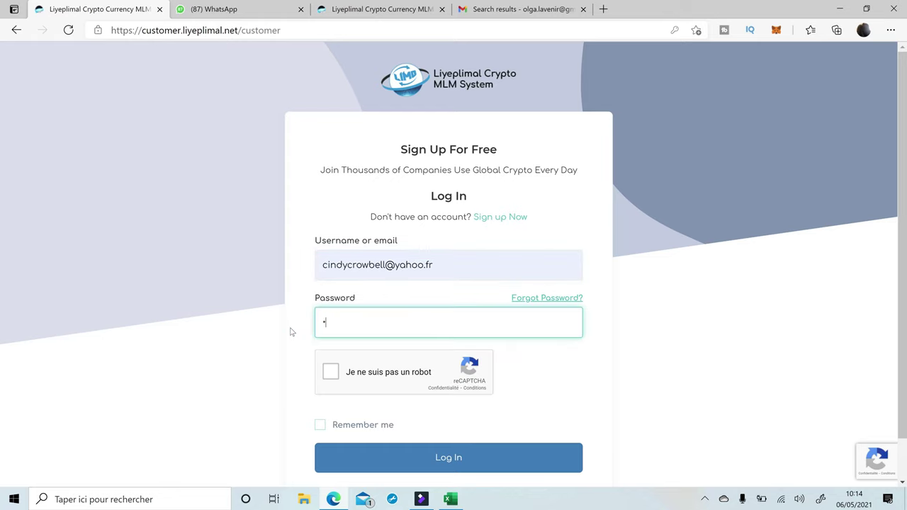
{"action": "type", "text": "••••••"}
{"action": "left_click", "coordinate": [325, 375]}
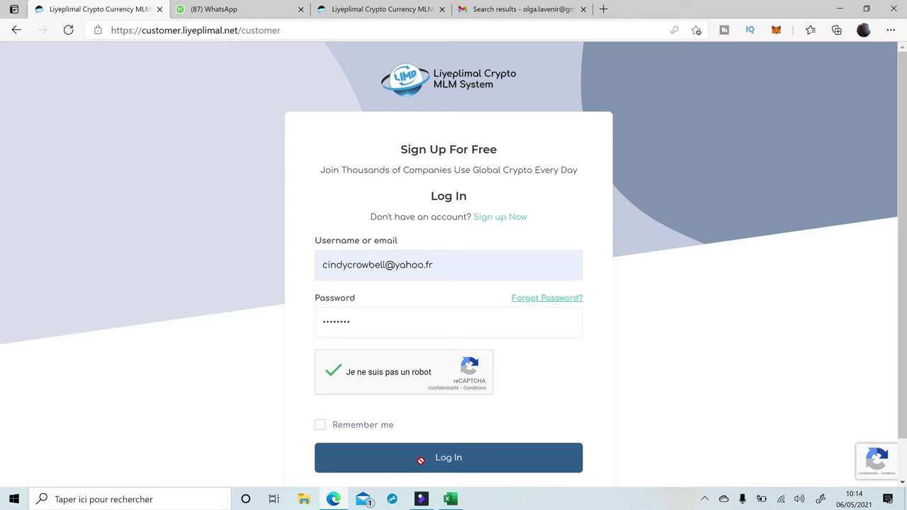
{"action": "left_click", "coordinate": [422, 464]}
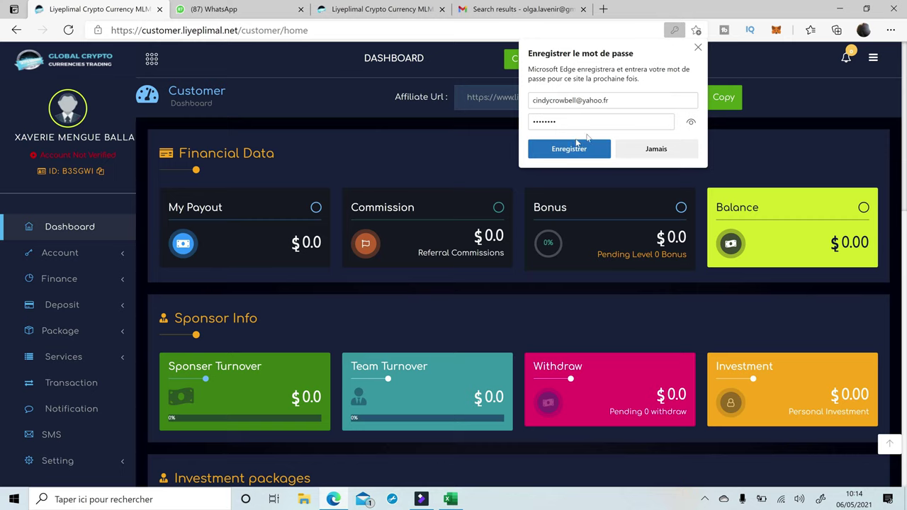
Decline saving the password, review the $0.00 balances and packages, and collapse the sidebar.
{"action": "left_click", "coordinate": [697, 47]}
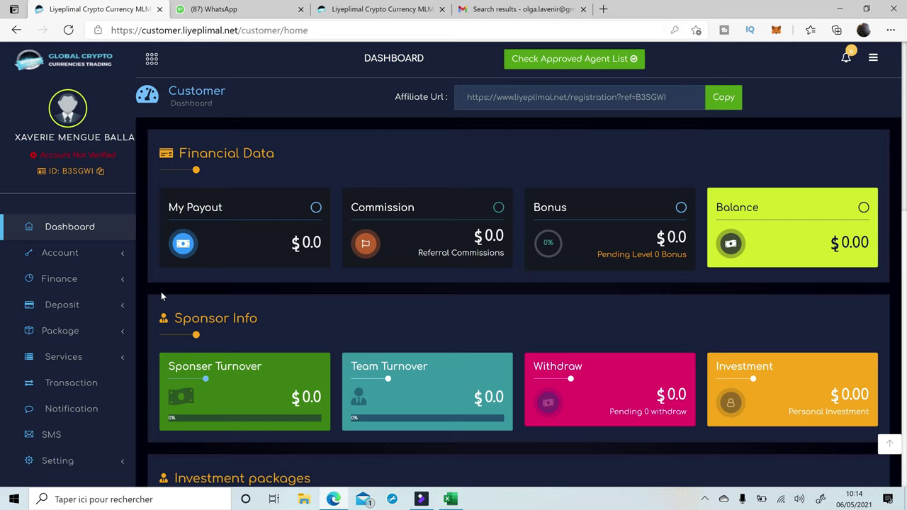
{"action": "scroll", "coordinate": [162, 291], "scroll_direction": "down", "scroll_amount": 3}
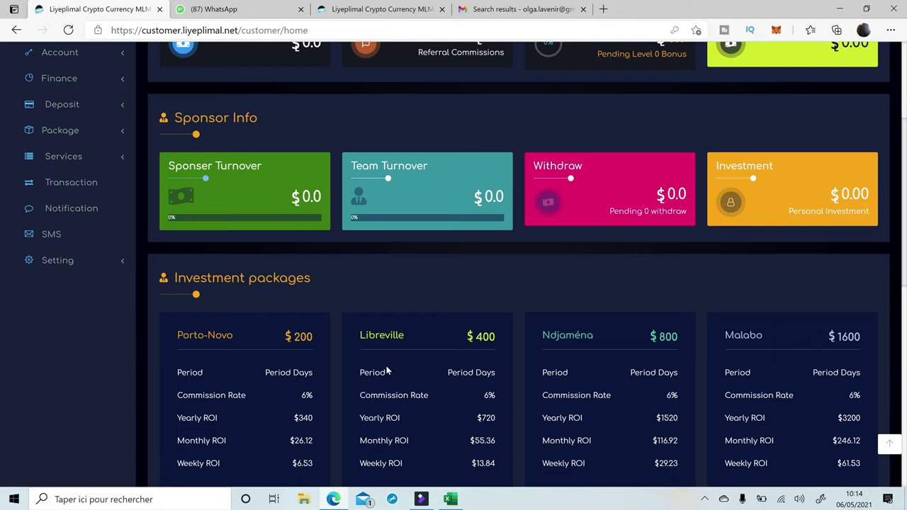
{"action": "scroll", "coordinate": [326, 372], "scroll_direction": "down", "scroll_amount": 5}
{"action": "scroll", "coordinate": [321, 358], "scroll_direction": "up", "scroll_amount": 8}
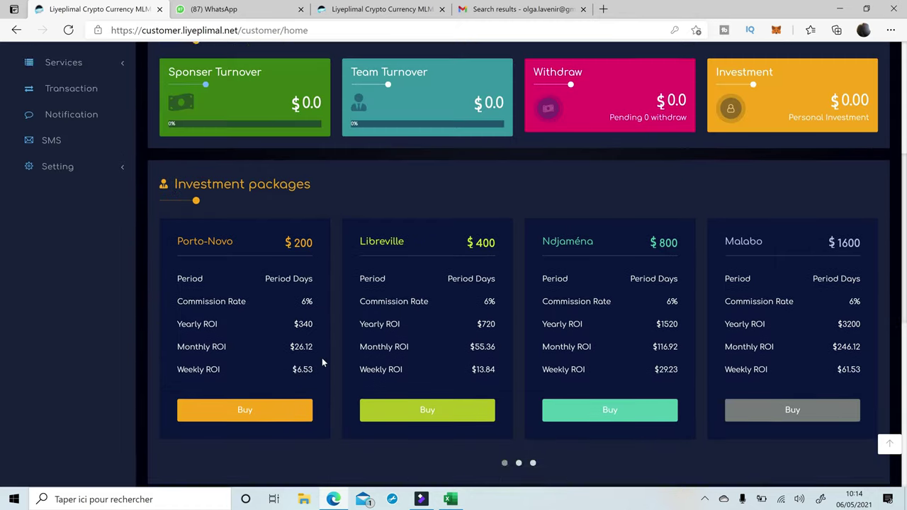
{"action": "scroll", "coordinate": [326, 266], "scroll_direction": "down", "scroll_amount": 4}
{"action": "scroll", "coordinate": [326, 266], "scroll_direction": "down", "scroll_amount": 2}
{"action": "scroll", "coordinate": [326, 268], "scroll_direction": "down", "scroll_amount": 5}
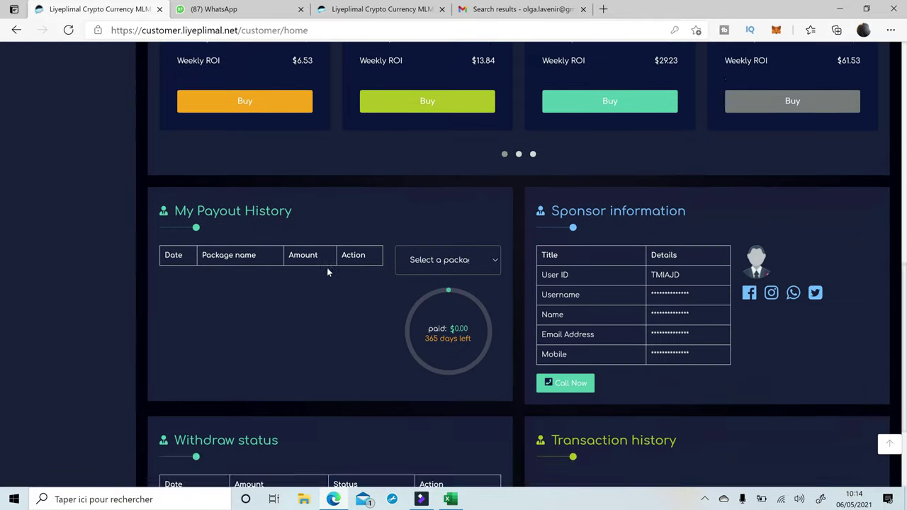
{"action": "scroll", "coordinate": [328, 273], "scroll_direction": "up", "scroll_amount": 9}
{"action": "scroll", "coordinate": [328, 275], "scroll_direction": "up", "scroll_amount": 1}
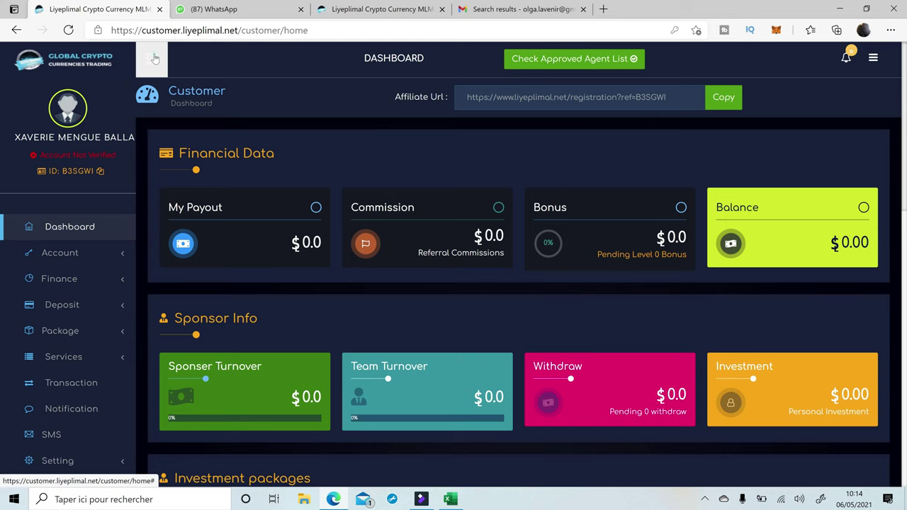
{"action": "left_click", "coordinate": [154, 58]}
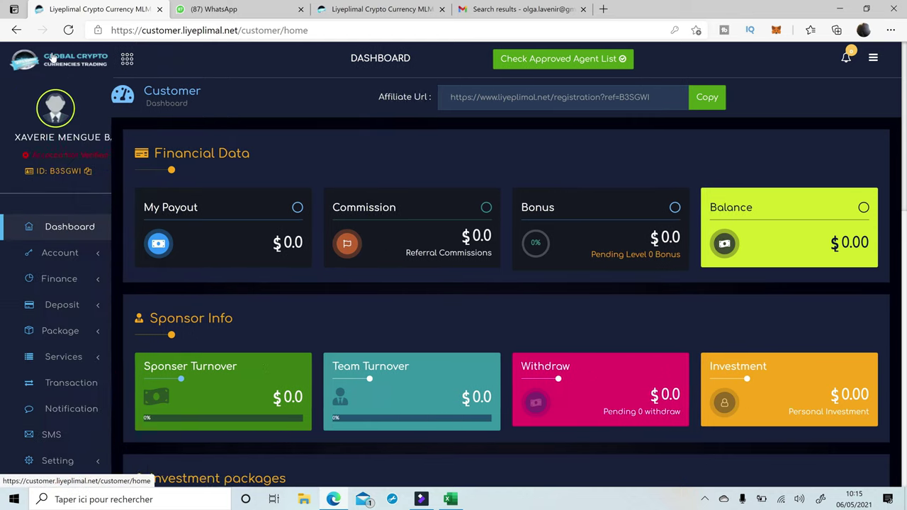